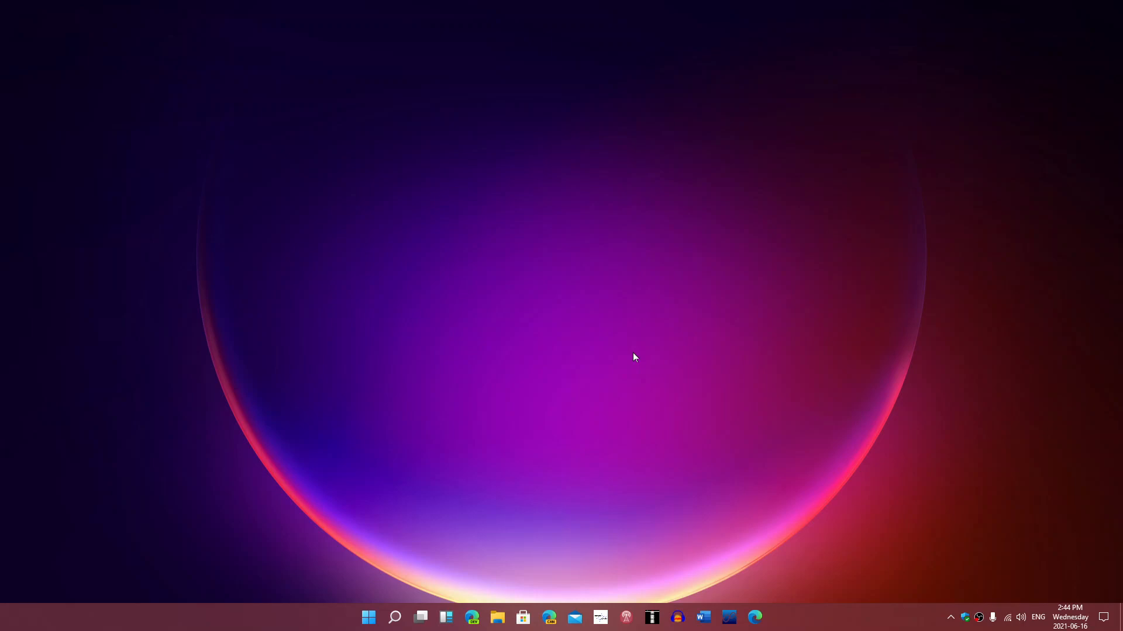
- Show the Start menu's pinned apps, then dismiss it by clicking the desktop
left_click(366, 618)
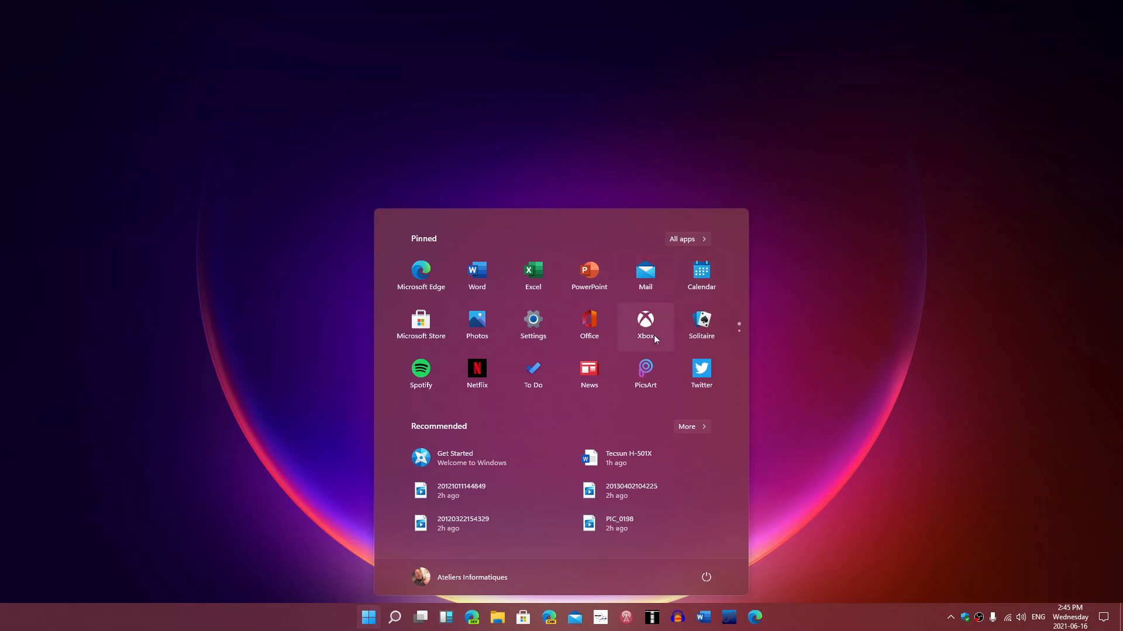
scroll(654, 335, "down", 1)
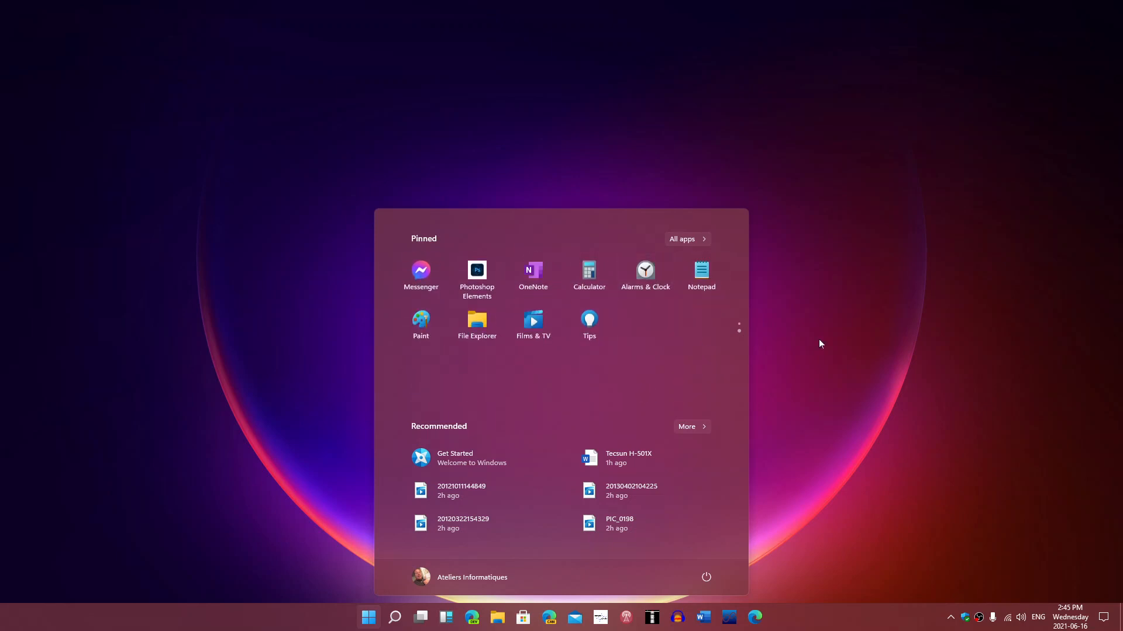
left_click(885, 409)
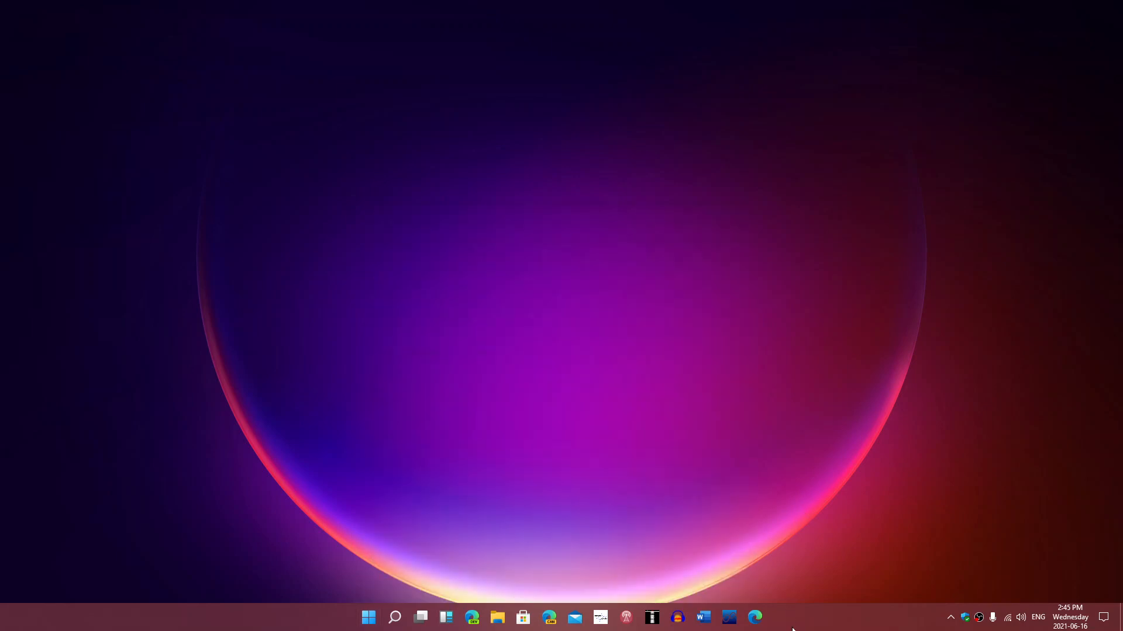
- Reach the Taskbar personalization page via the taskbar's Taskbar settings shortcut
right_click(801, 622)
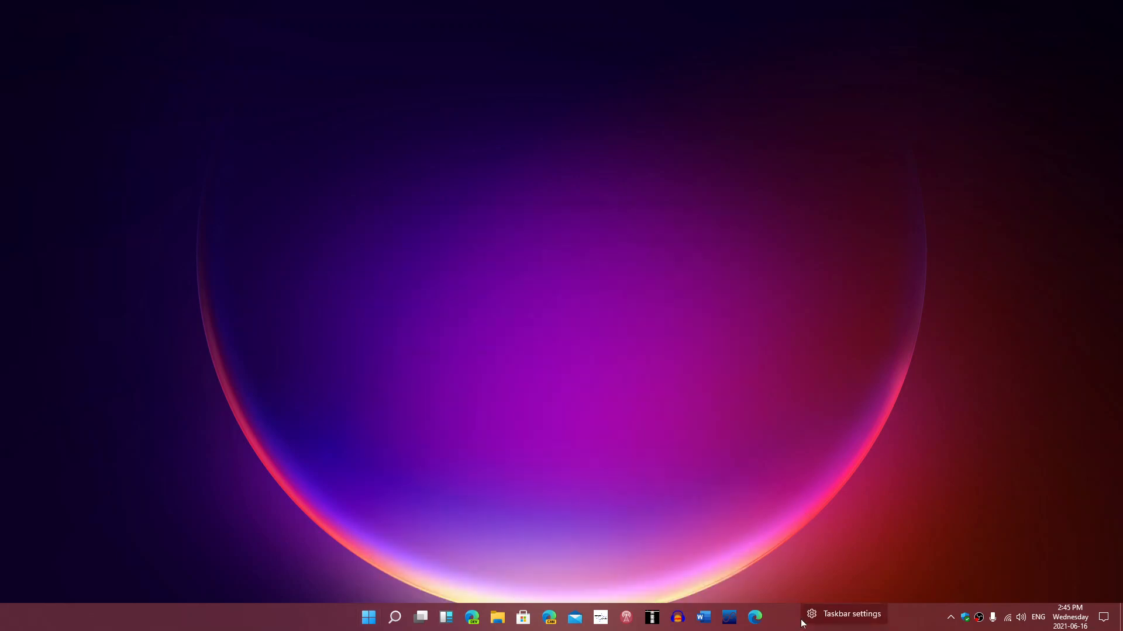
left_click(827, 615)
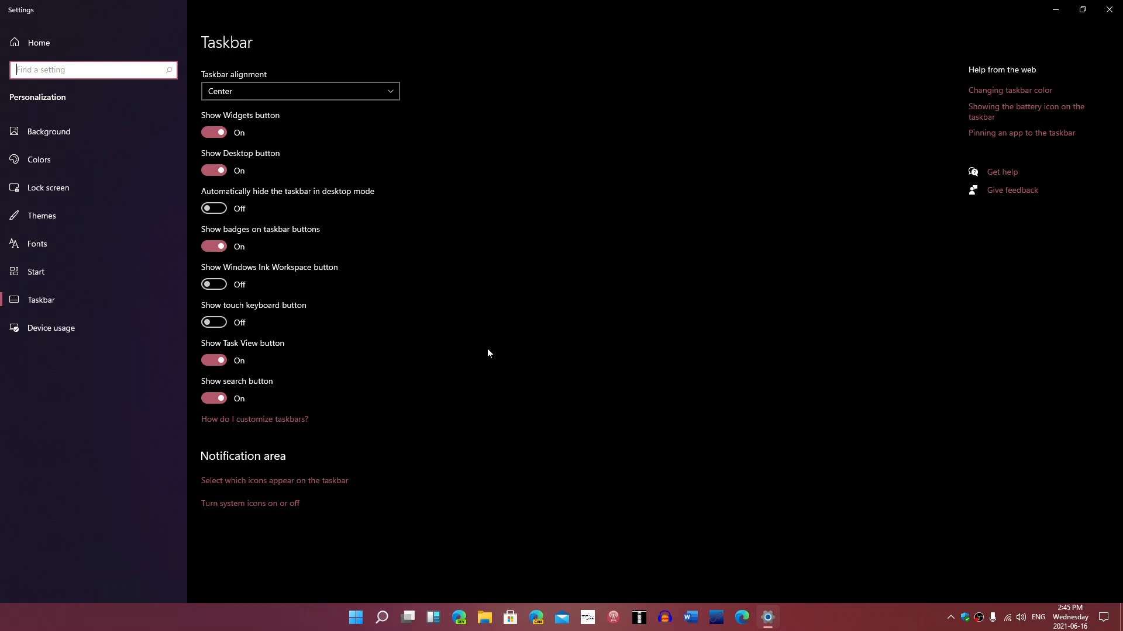
- Peek at the Start button's Win+X system tools list and dismiss it
right_click(356, 620)
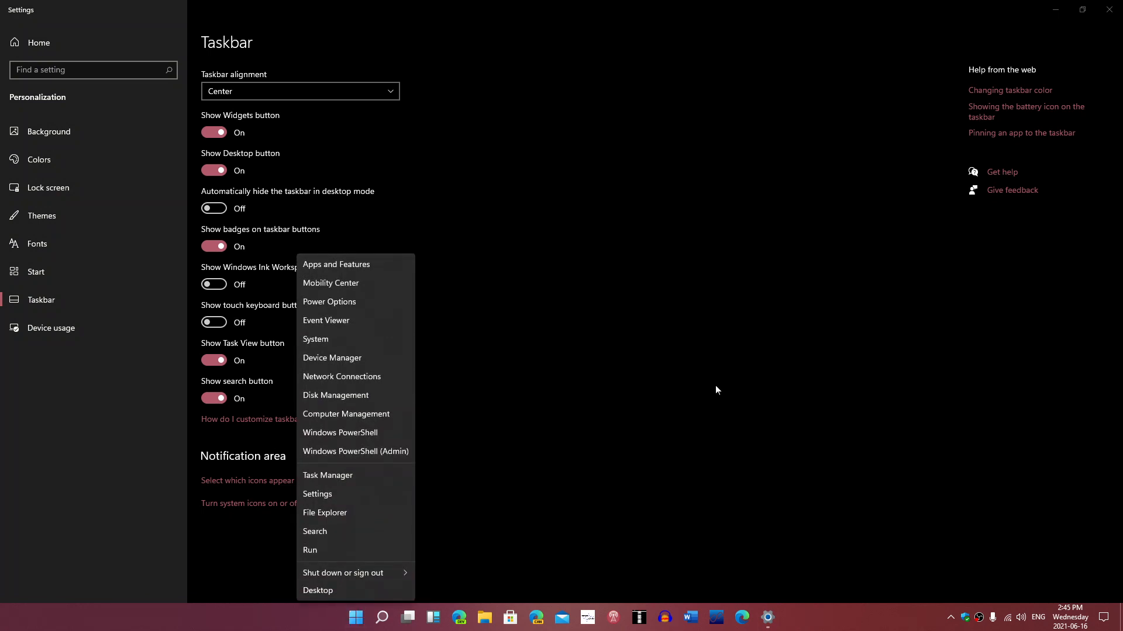
left_click(654, 436)
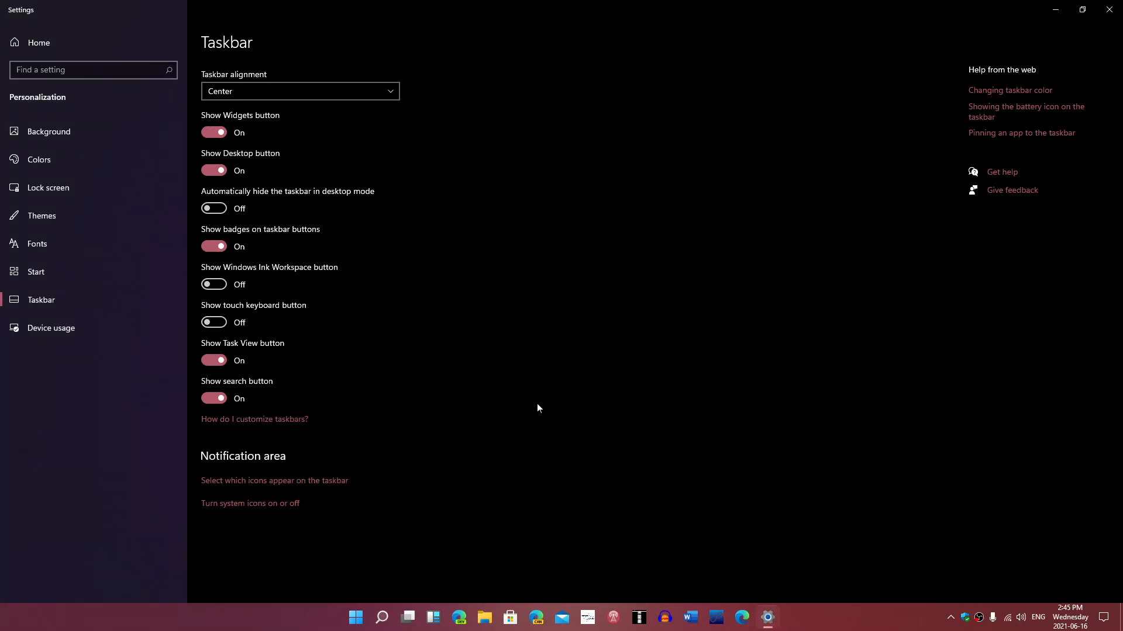
- Set Taskbar alignment to Left so icons move to the left edge
left_click(246, 88)
left_click(250, 75)
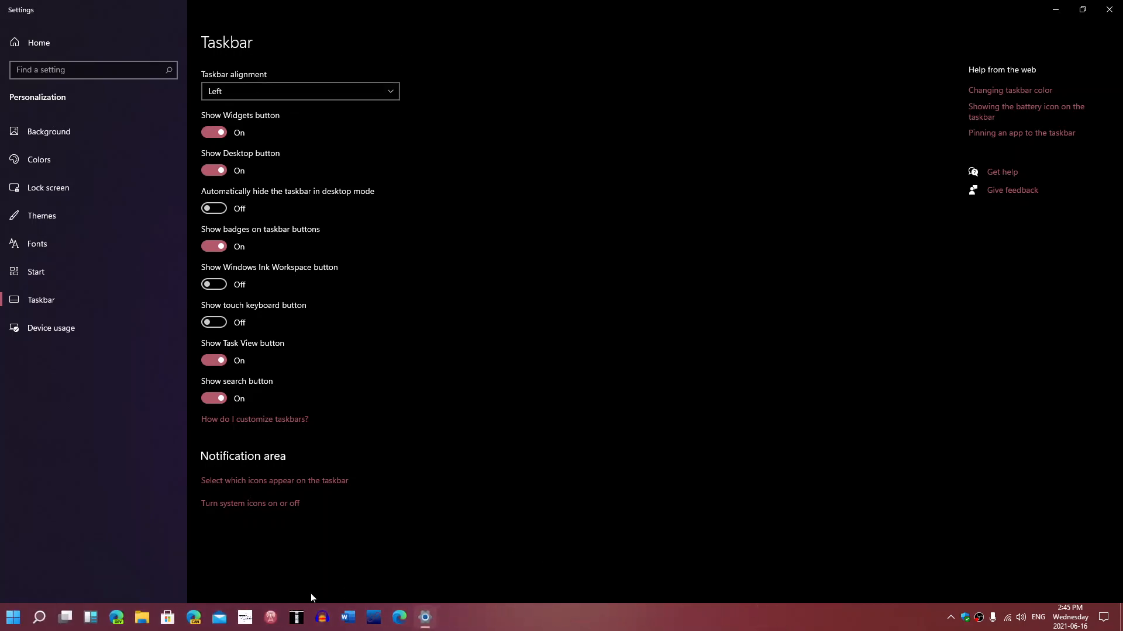
- Show the left-anchored Start menu, its Win+X list, and the All apps list
left_click(9, 618)
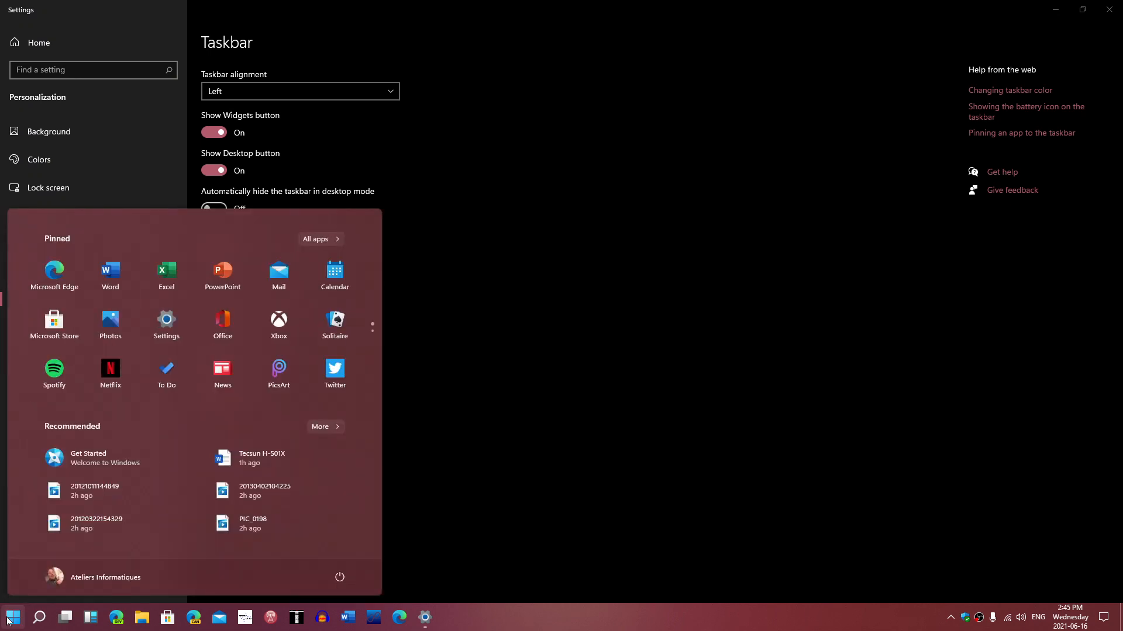
right_click(8, 620)
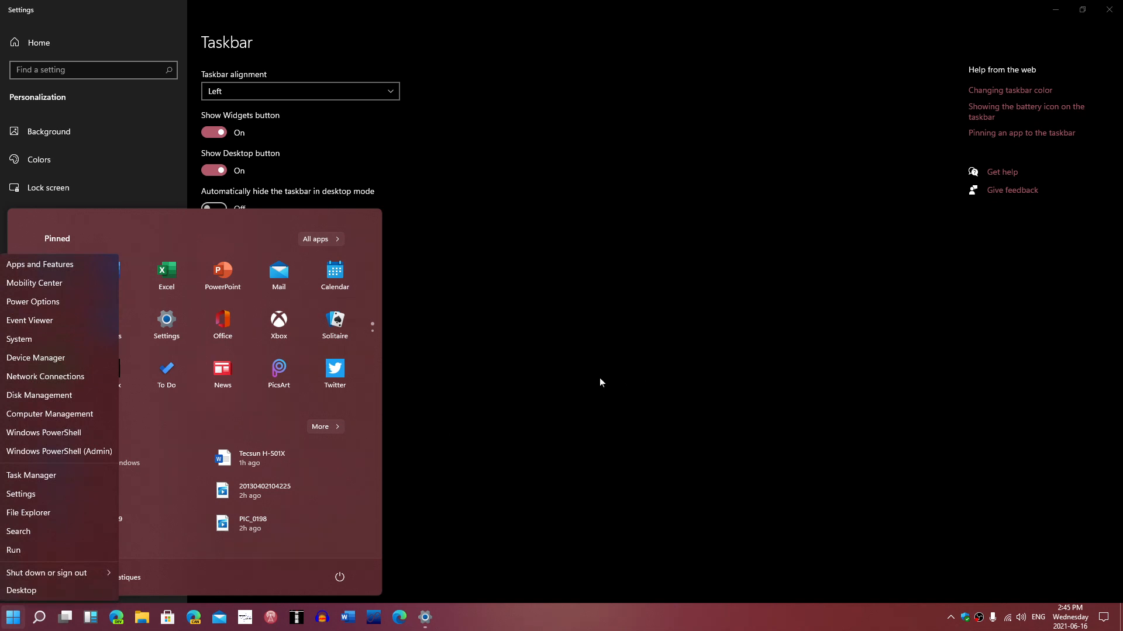
left_click(316, 238)
mouse_move(197, 429)
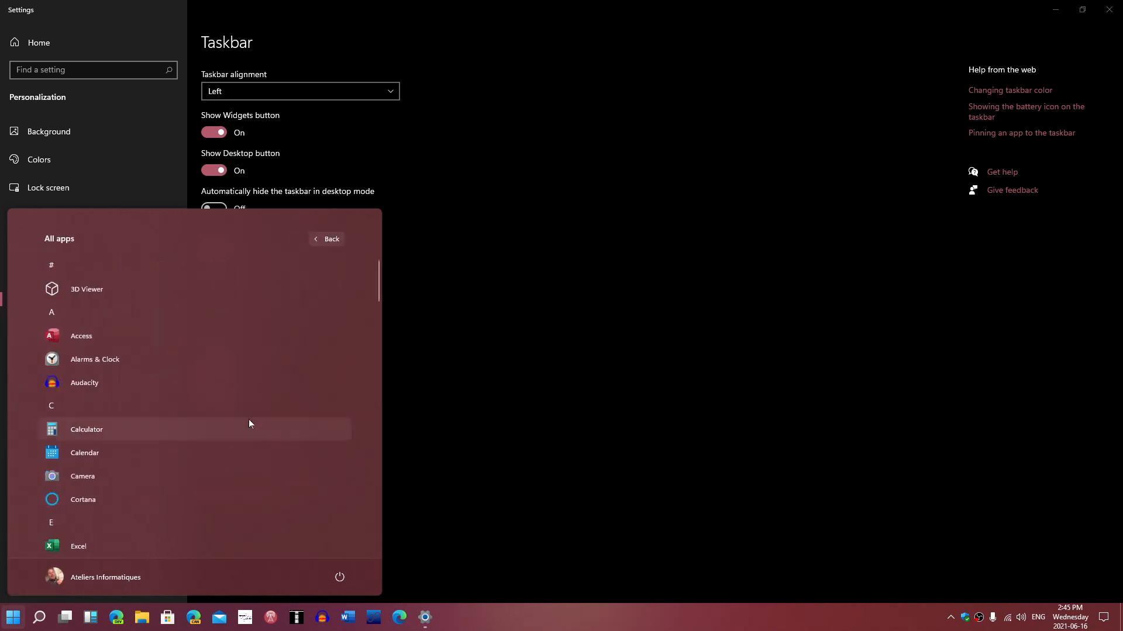
scroll(150, 430, "down", 3)
scroll(150, 429, "down", 3)
scroll(150, 430, "down", 2)
scroll(149, 430, "down", 1)
scroll(148, 427, "up", 5)
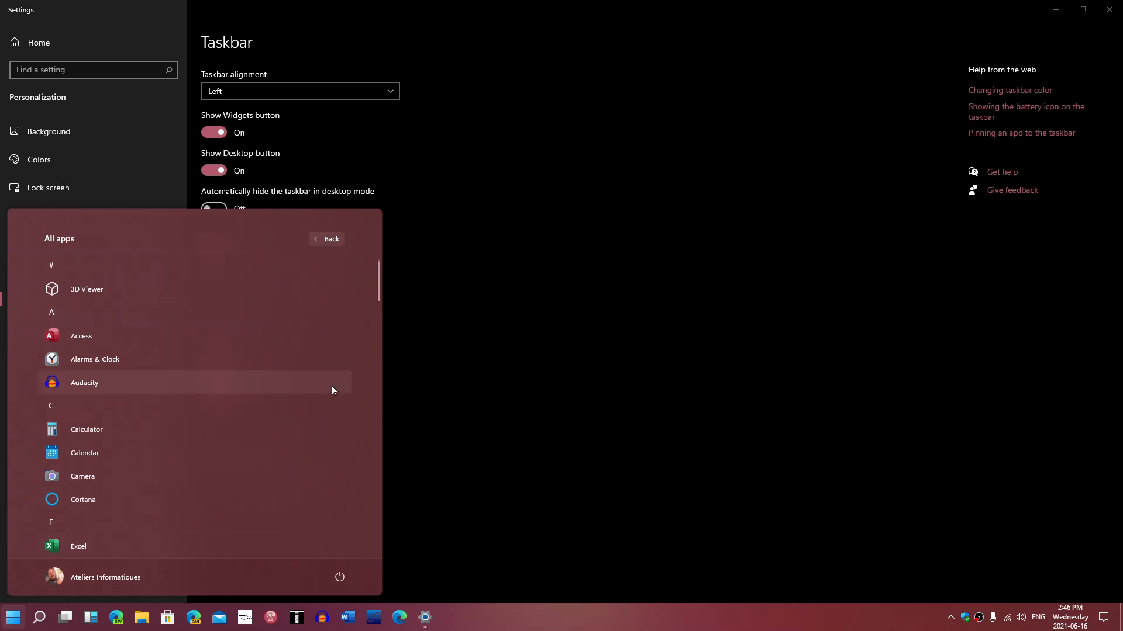
- Return to pinned apps, set Taskbar alignment back to Center, and close Settings
left_click(329, 241)
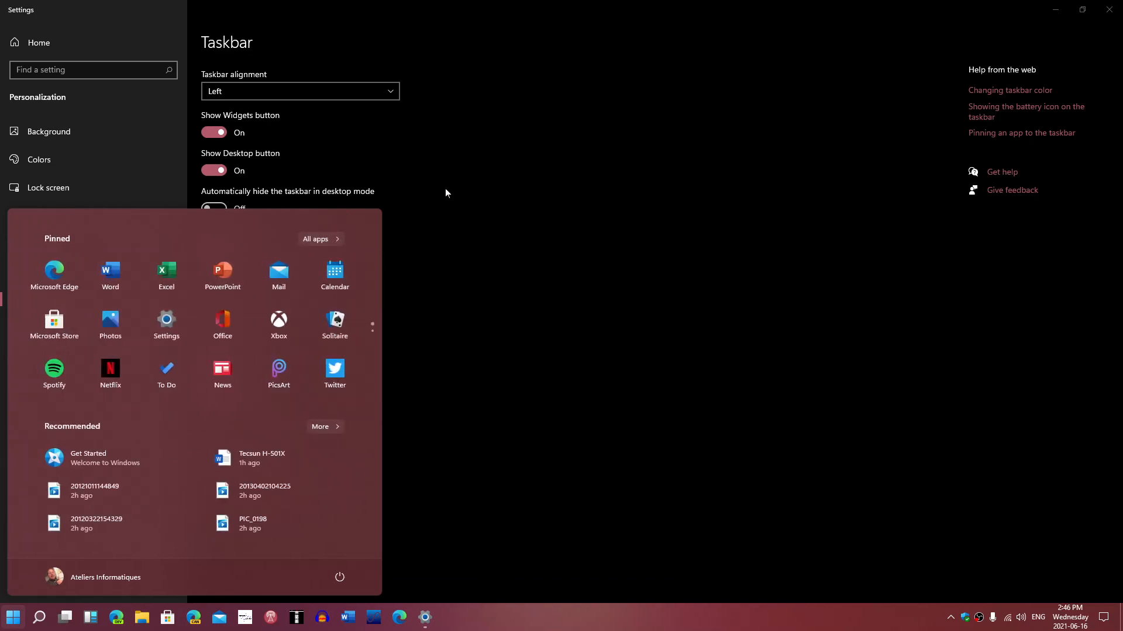
left_click(346, 91)
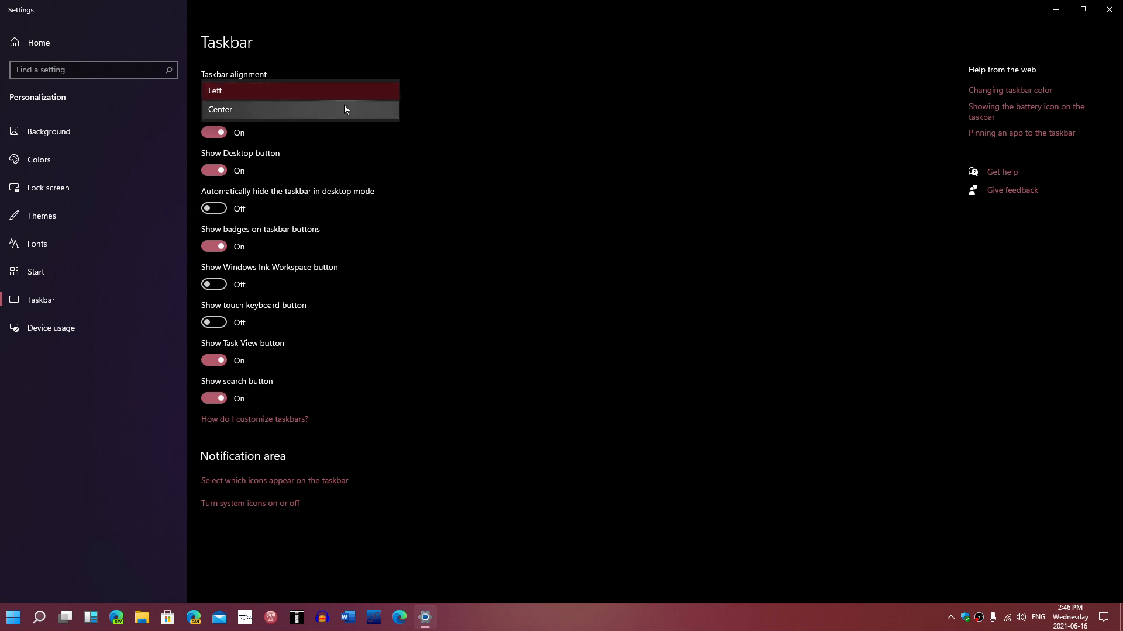
left_click(343, 108)
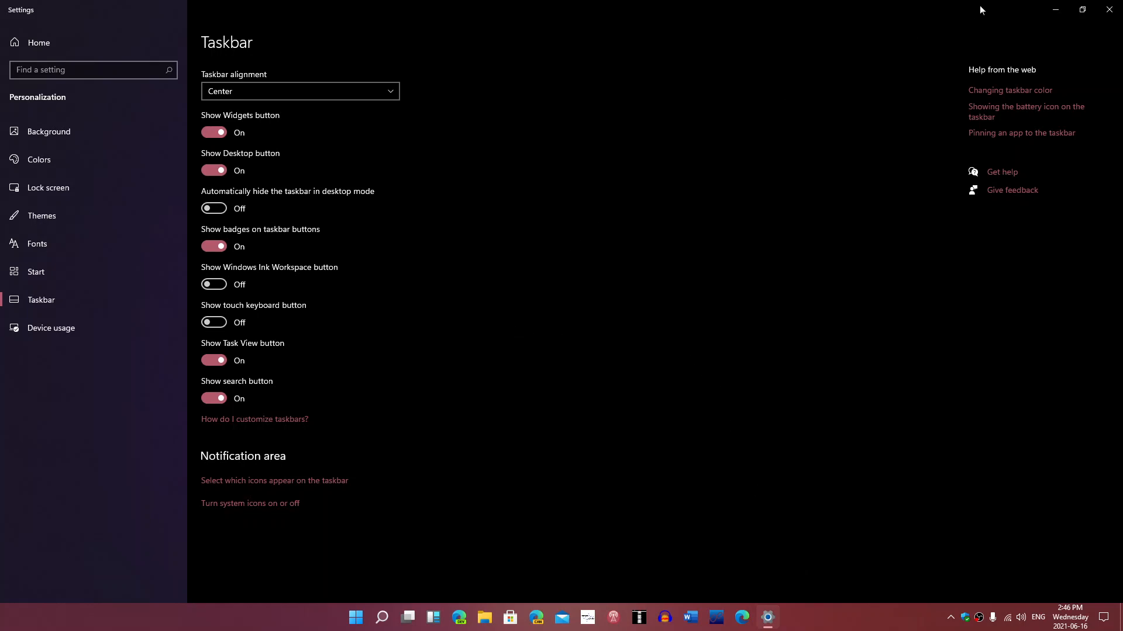
left_click(1108, 8)
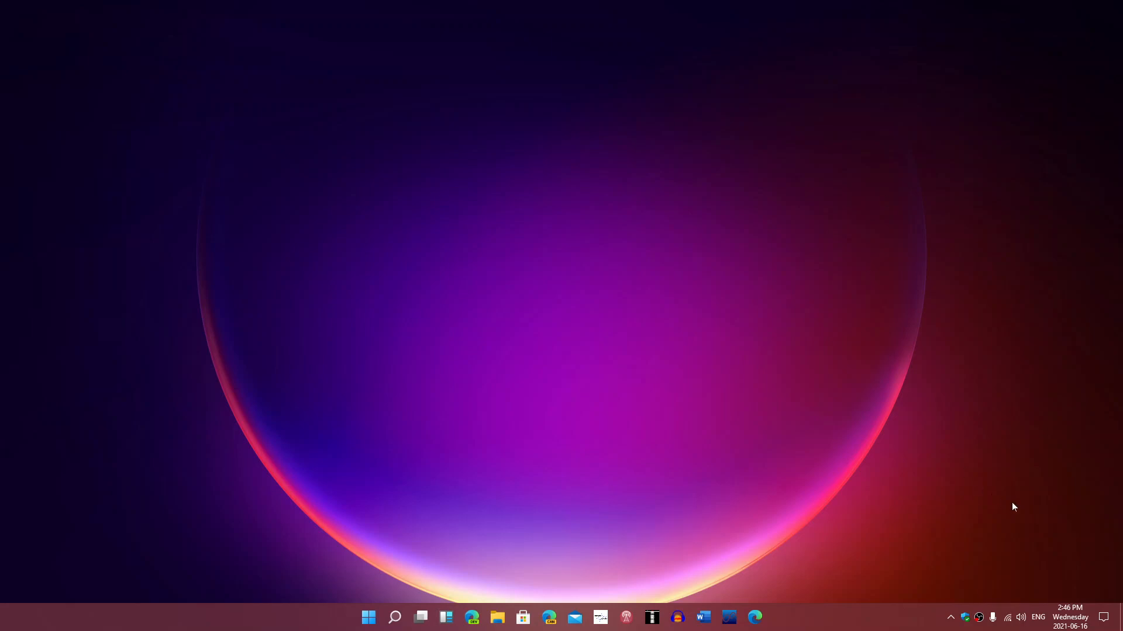
- Show the notifications and quick settings panel from the taskbar's far-right icon
left_click(1104, 617)
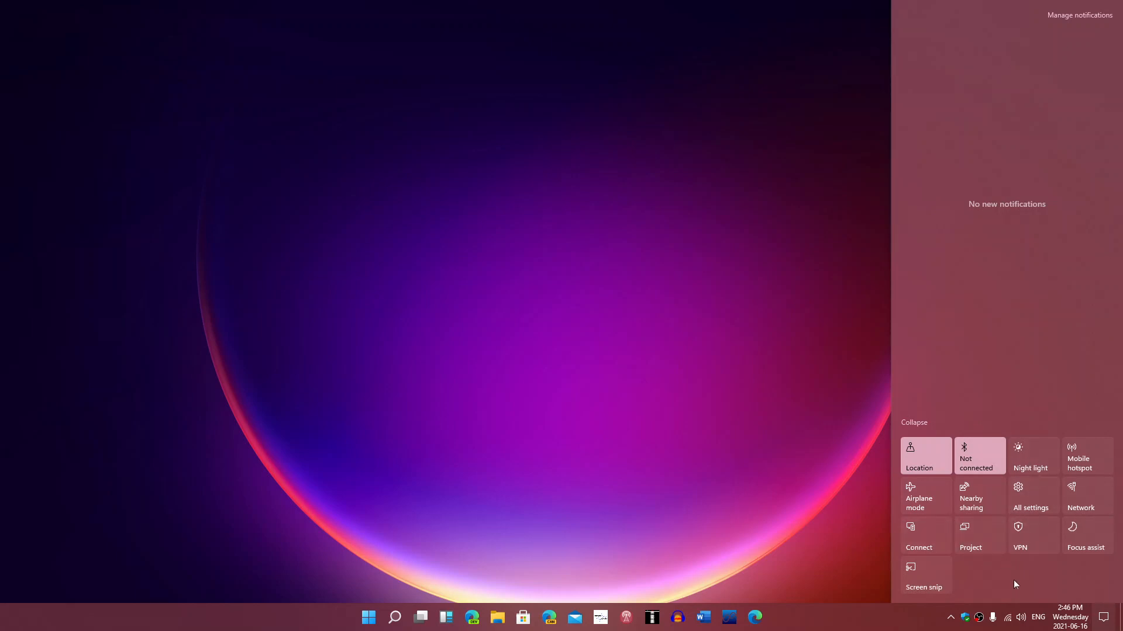
- Revisit the Taskbar settings page from the taskbar menu, then close Settings
right_click(828, 619)
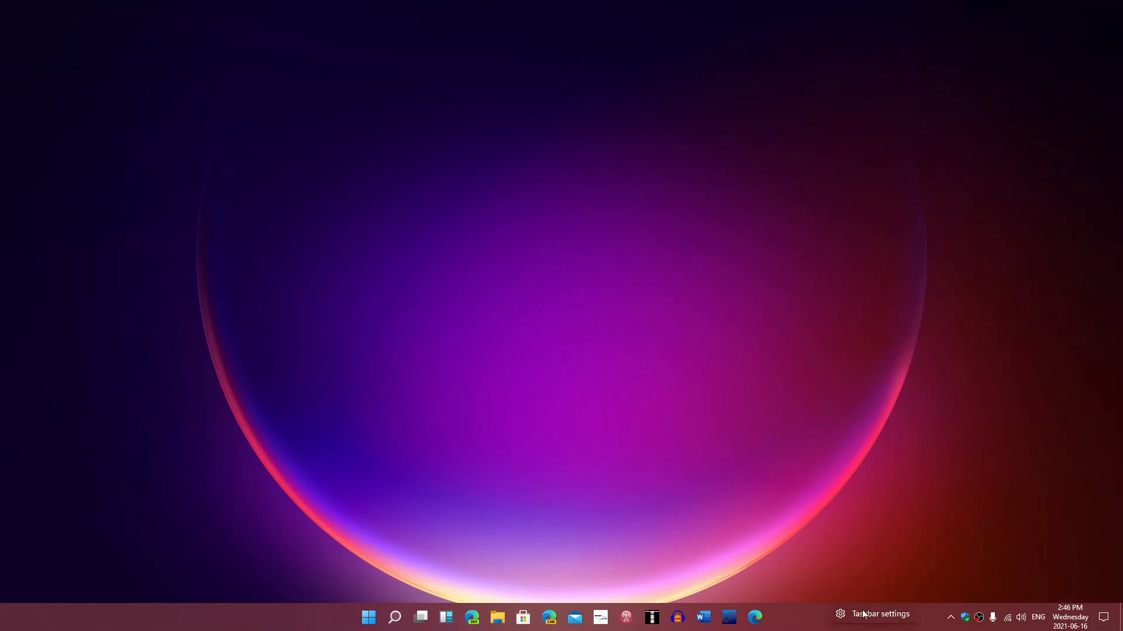
left_click(863, 611)
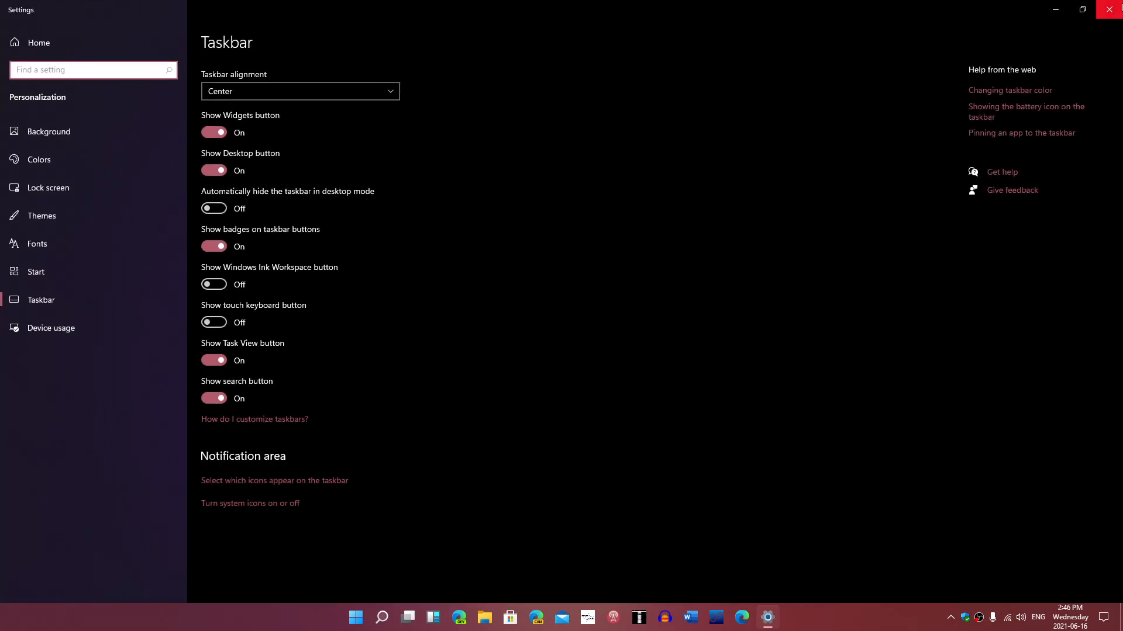
left_click(1108, 9)
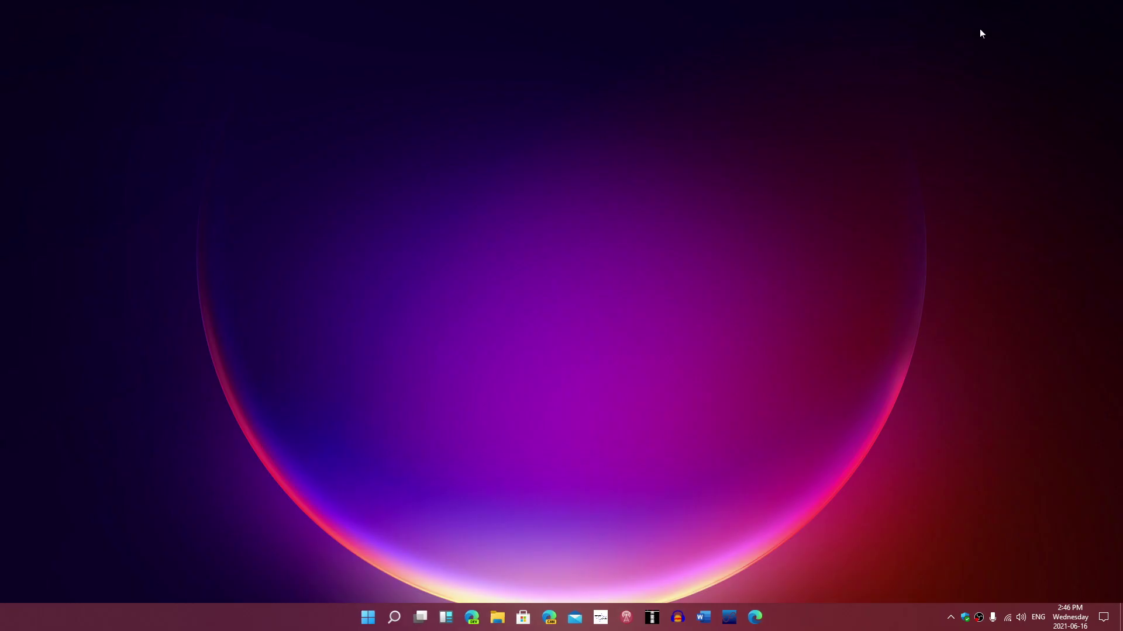
left_click(446, 618)
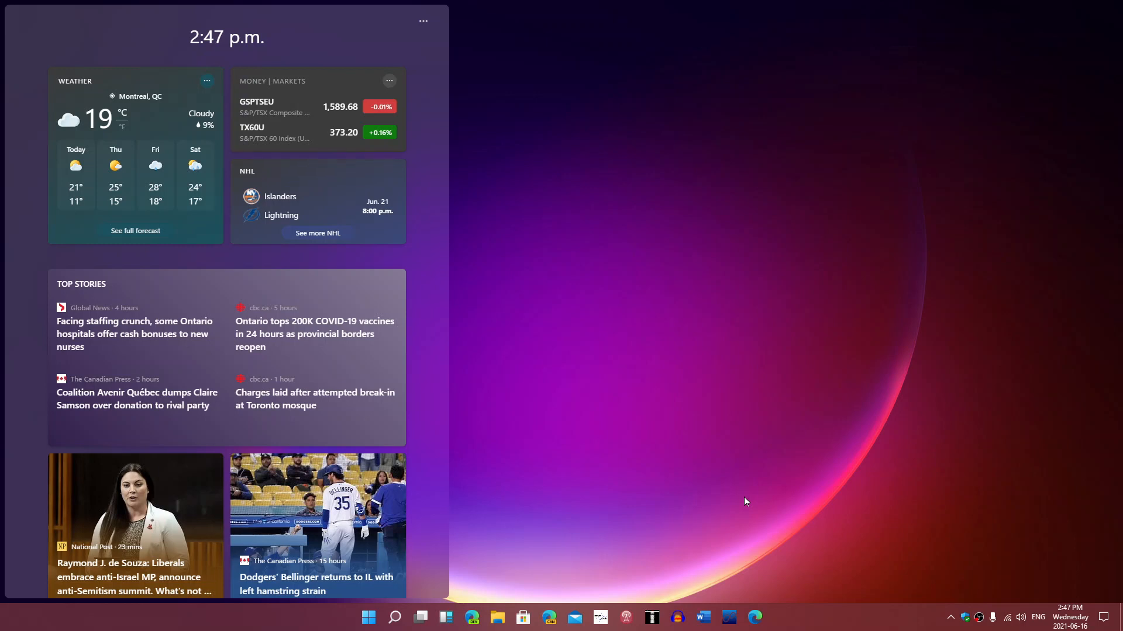
left_click(630, 467)
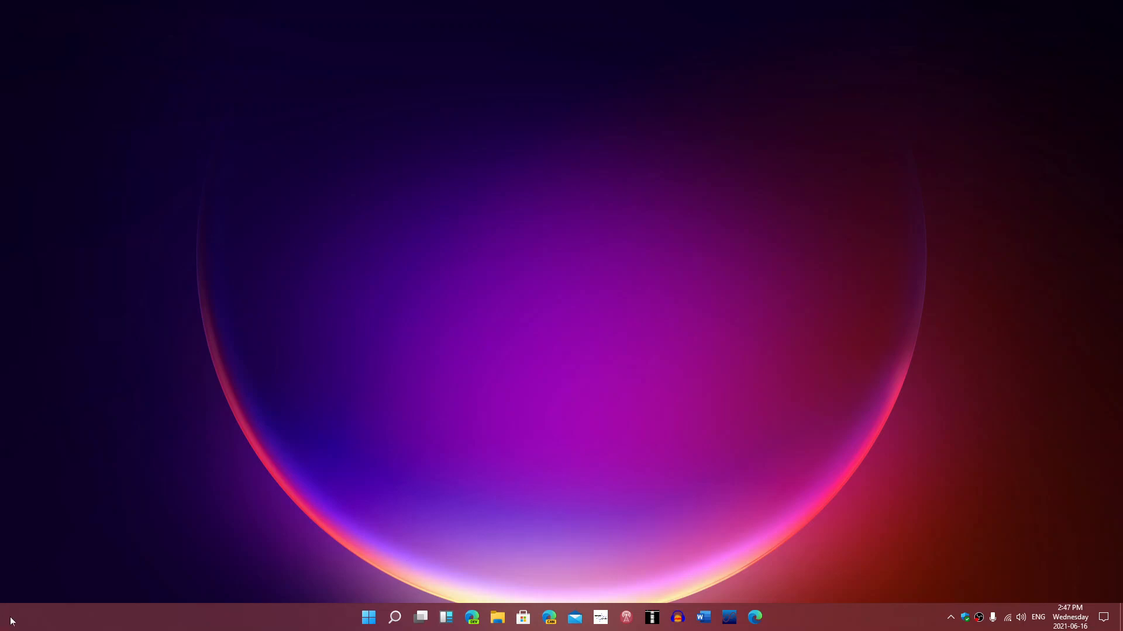
left_click(370, 617)
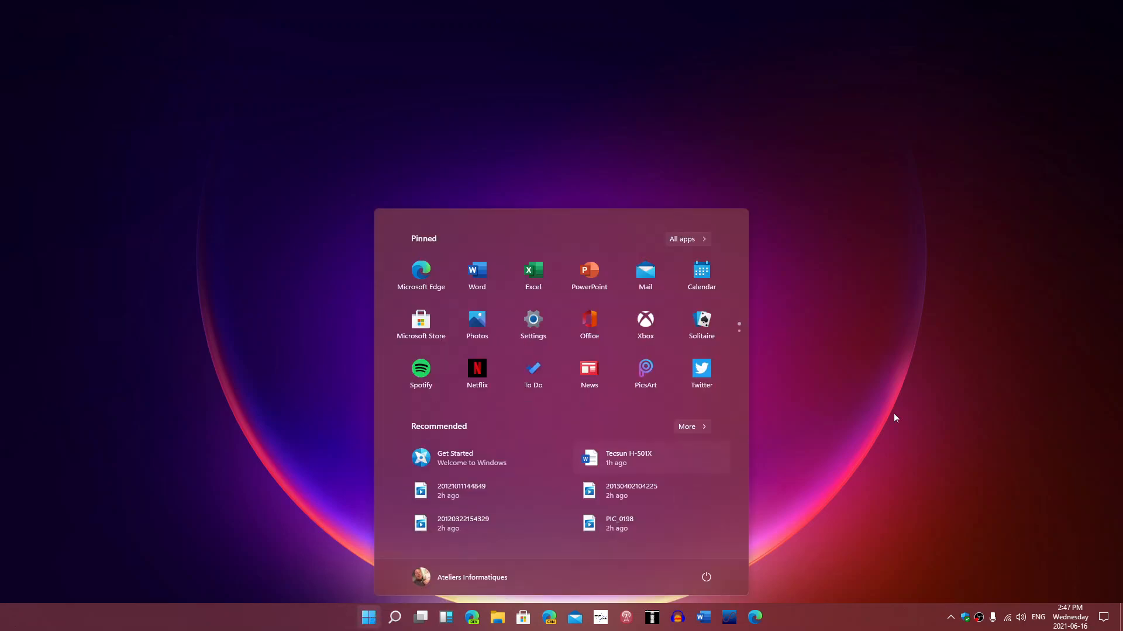
left_click(826, 363)
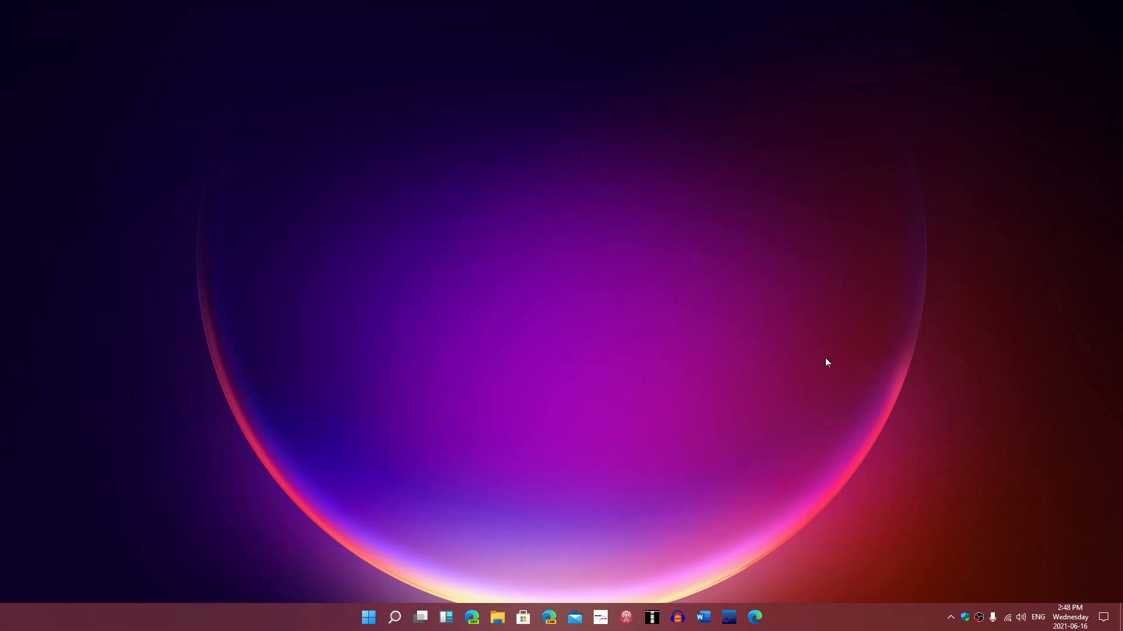
right_click(794, 468)
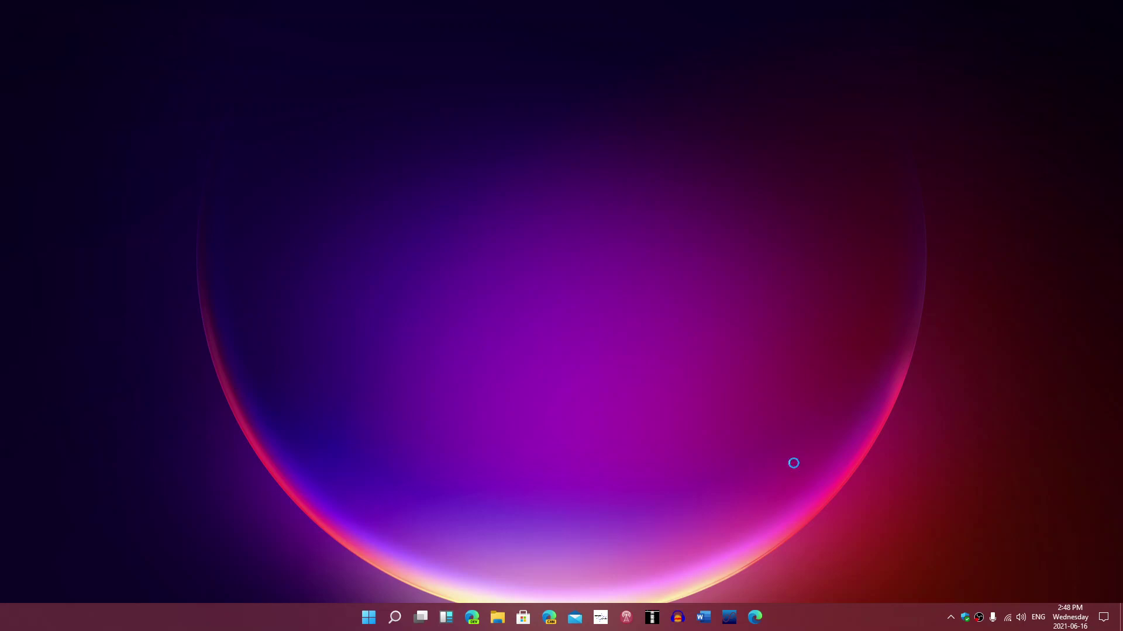
left_click(889, 496)
- Search for winver and run it to show About Windows (OS Build 21996.1)
left_click(396, 617)
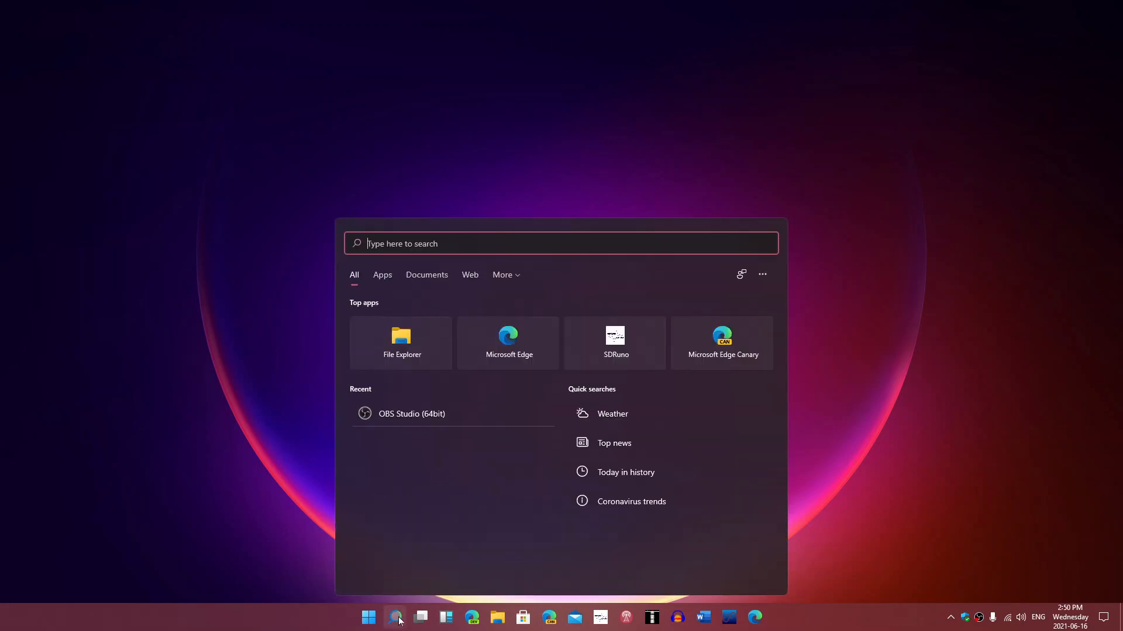
type("winver")
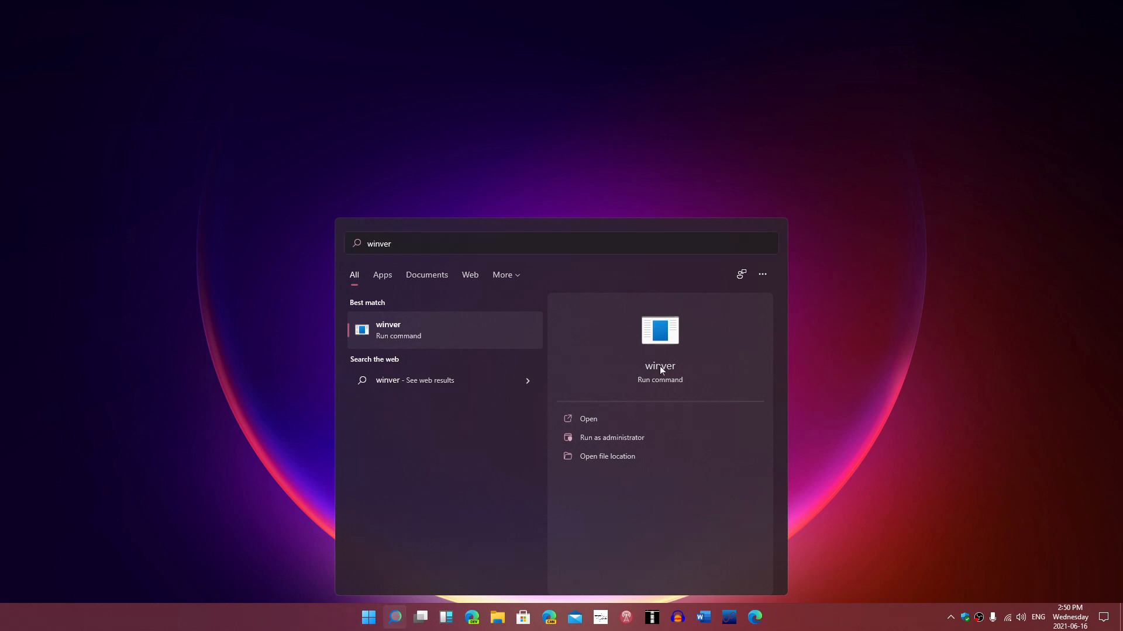
left_click(656, 366)
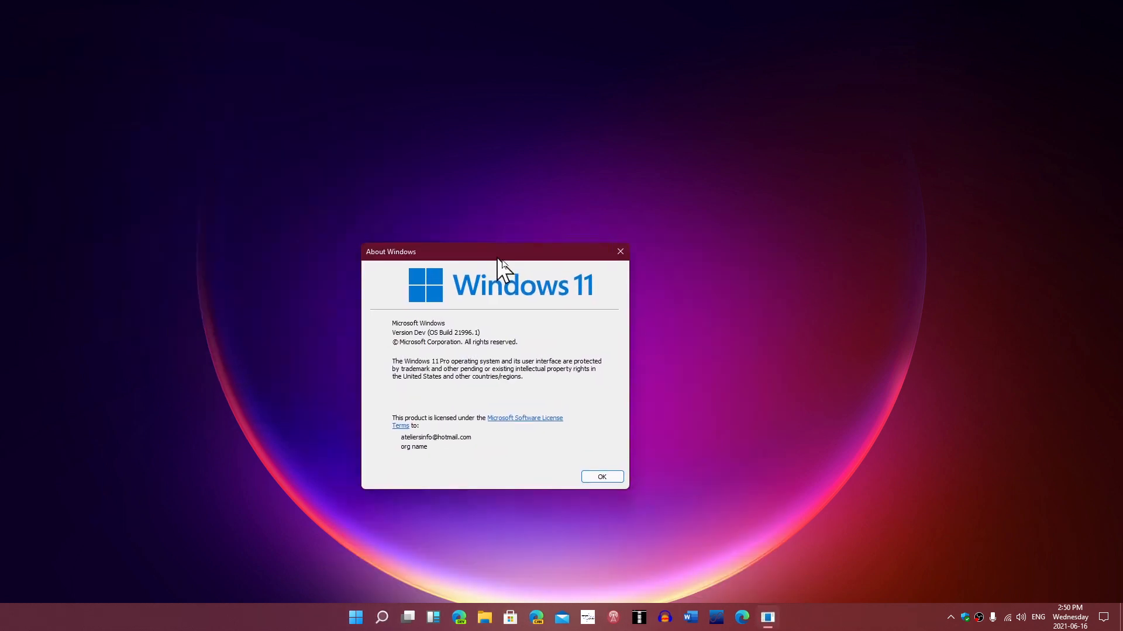
- Nudge the About Windows dialog slightly and close it, leaving the bare desktop
left_click_drag(503, 261, 506, 264)
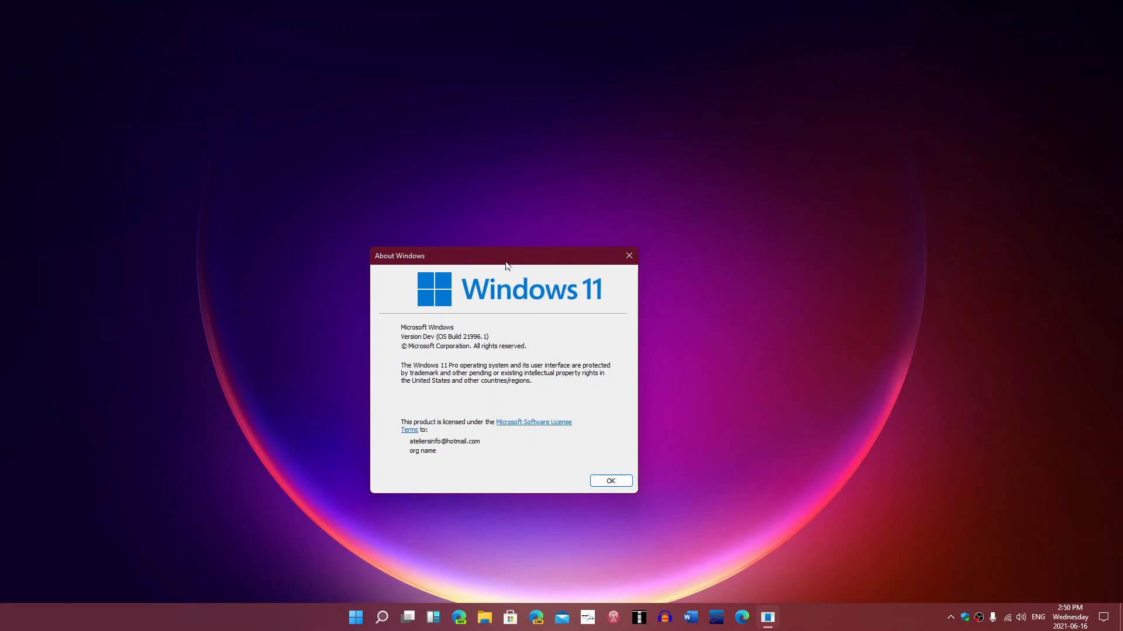
left_click(629, 256)
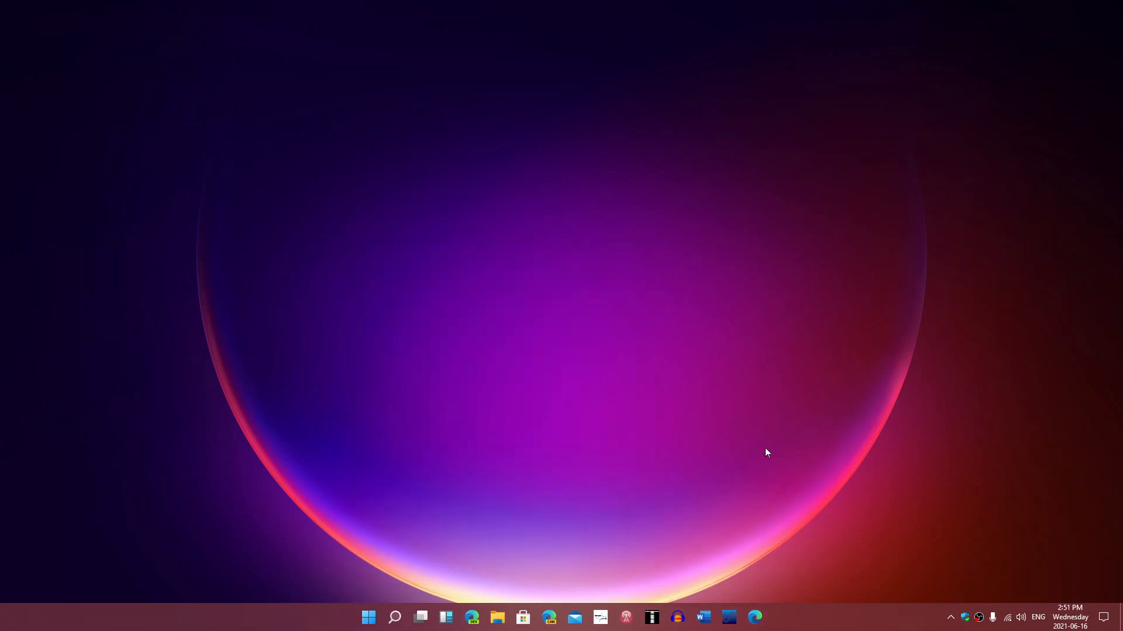